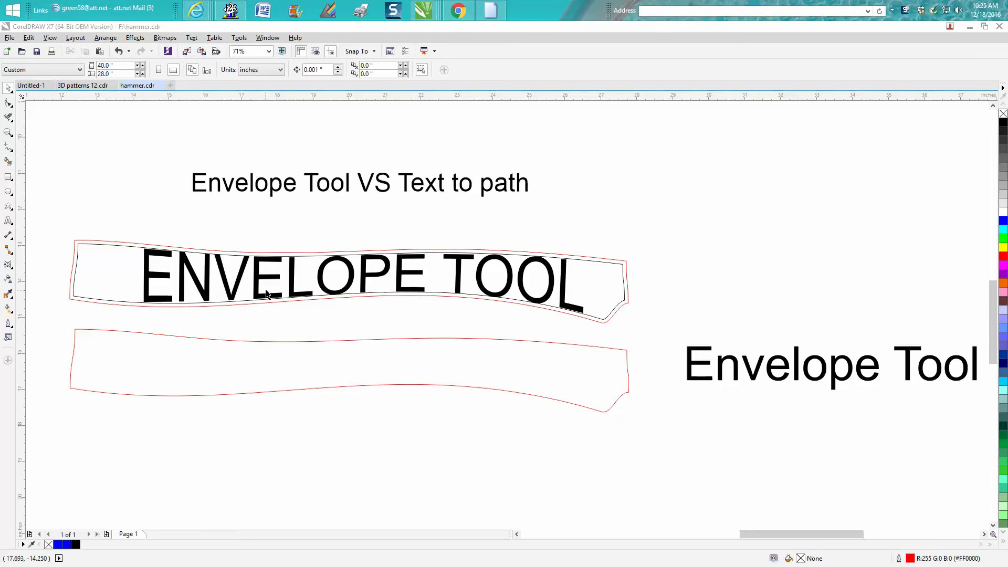
Select the empty red wavy outline below the enveloped ENVELOPE TOOL text
left_click(316, 341)
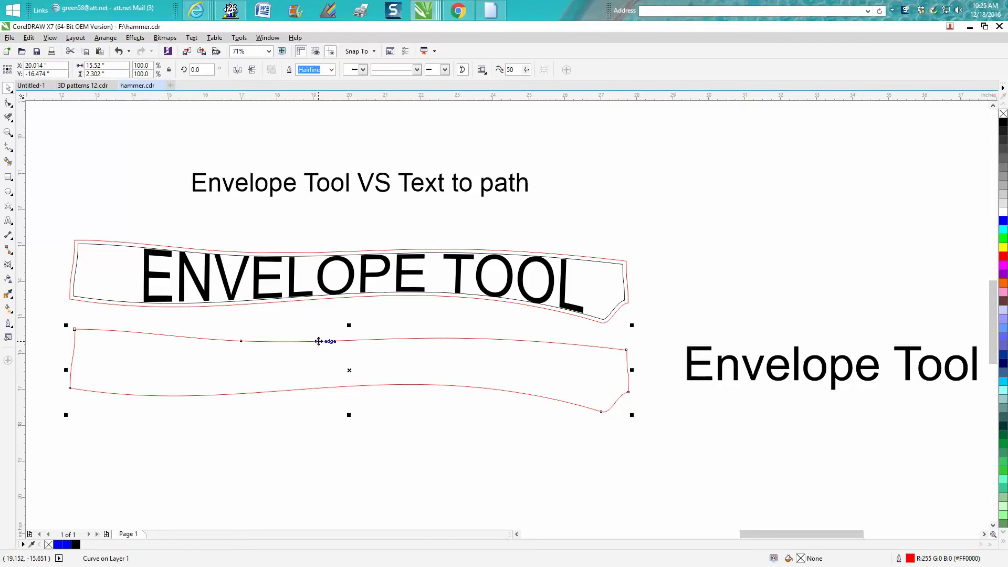
Apply an Inside contour with 1 step and 0.1" offset to the lower outline
left_click(135, 37)
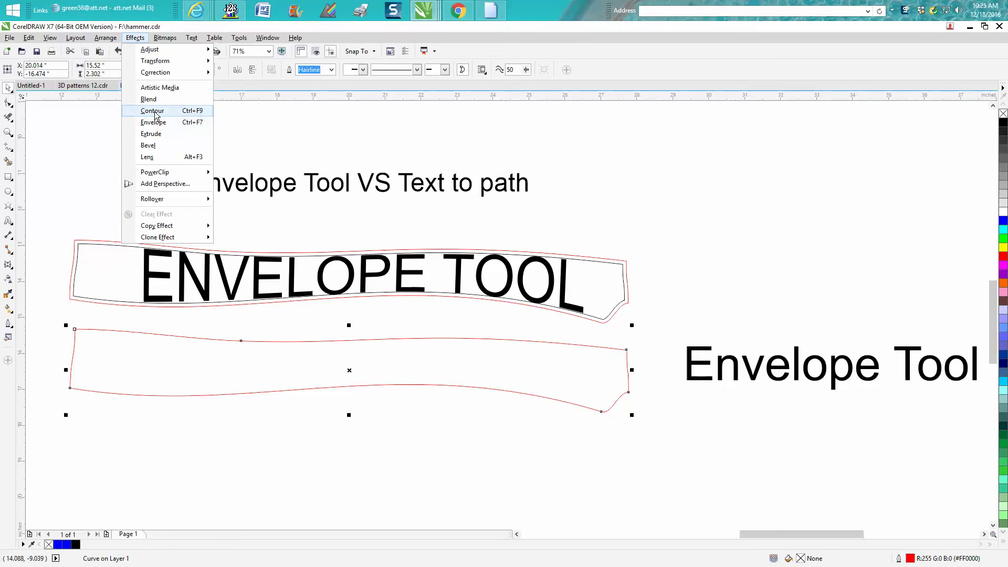
left_click(187, 113)
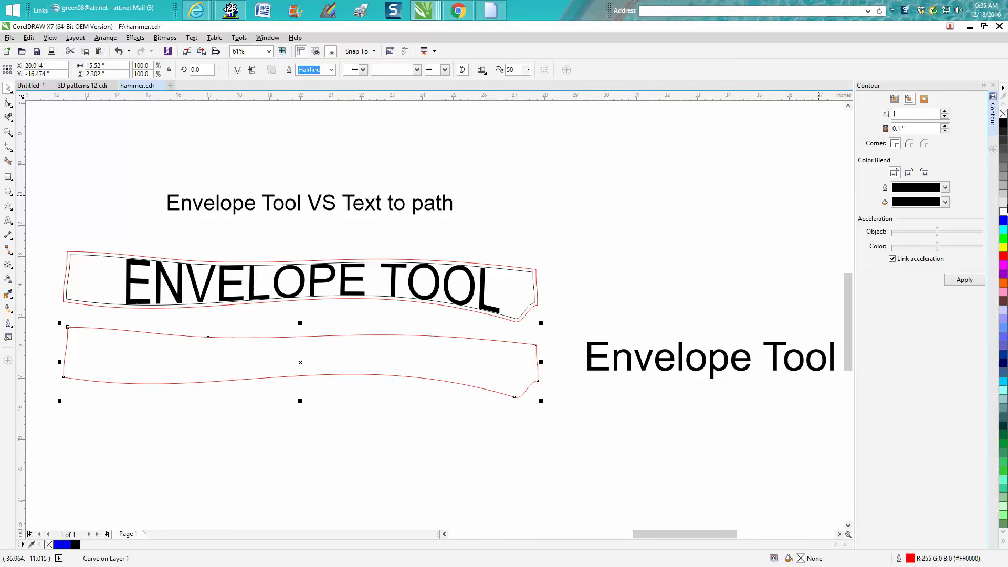
left_click(910, 99)
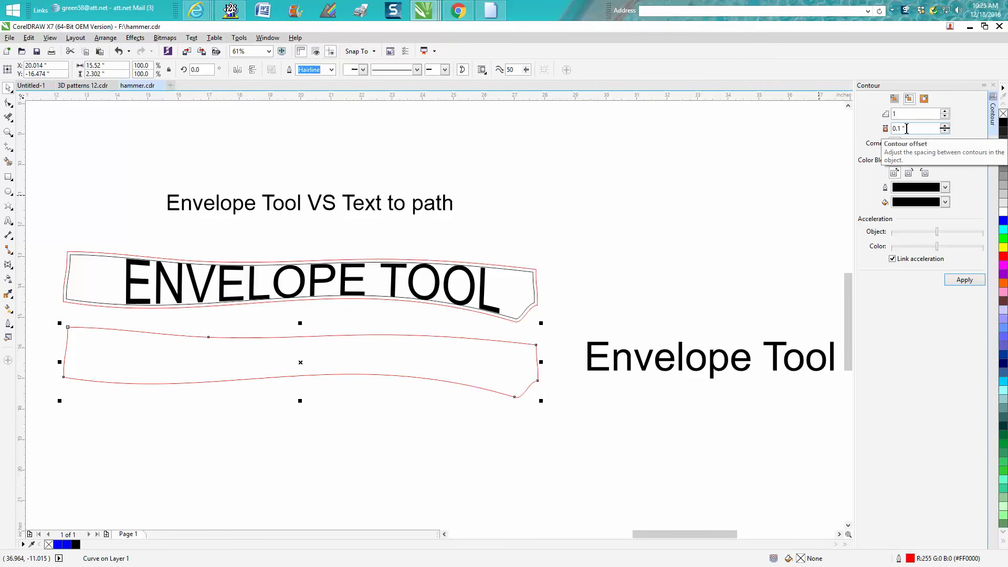
left_click(961, 280)
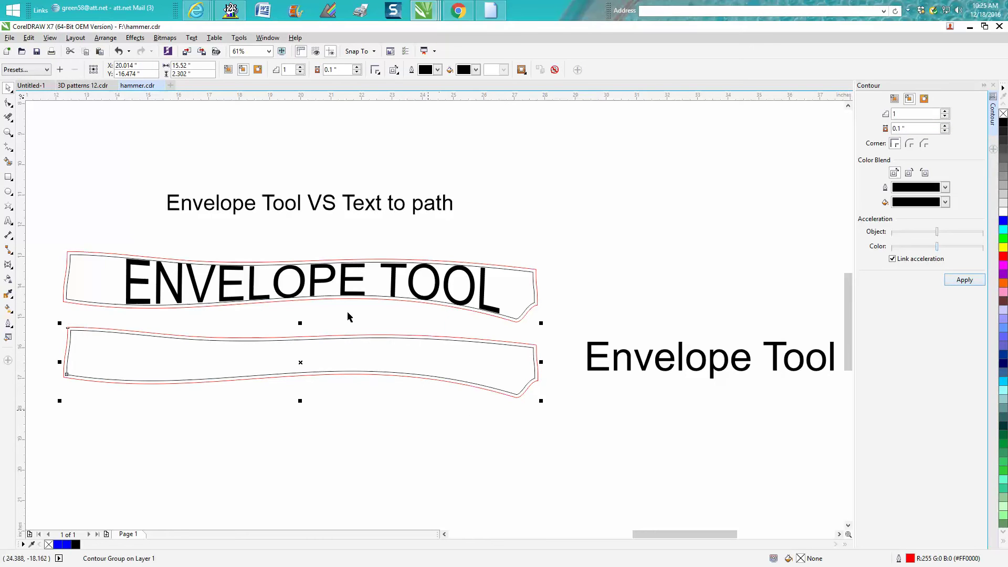
Break the contour group apart and select the separated inner contour curve
left_click(108, 41)
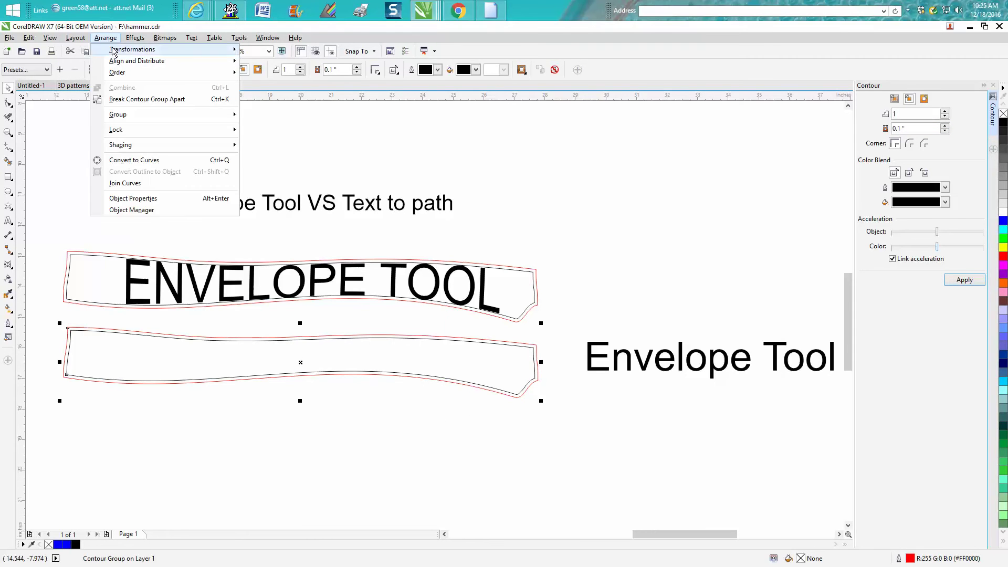
left_click(133, 99)
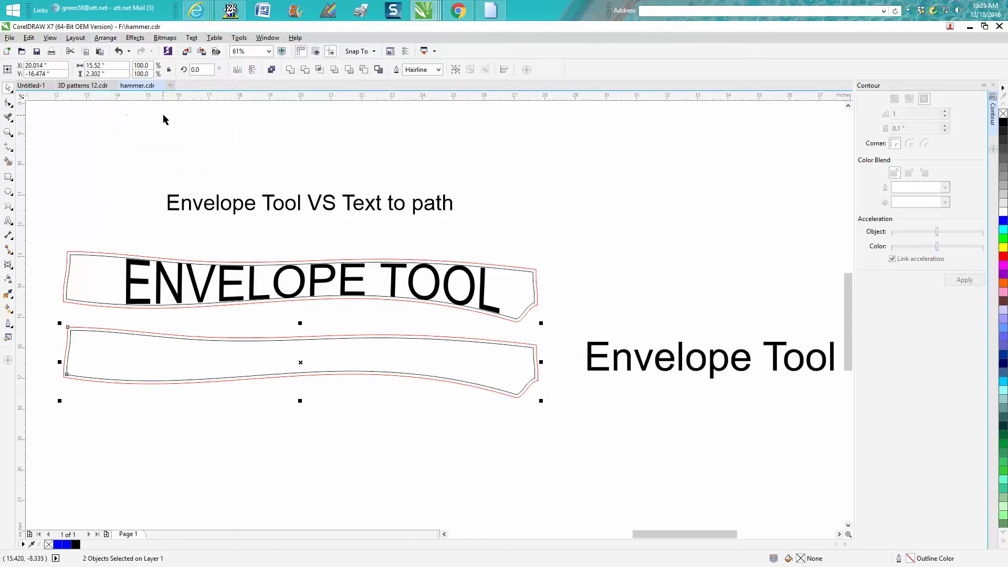
left_click(306, 341)
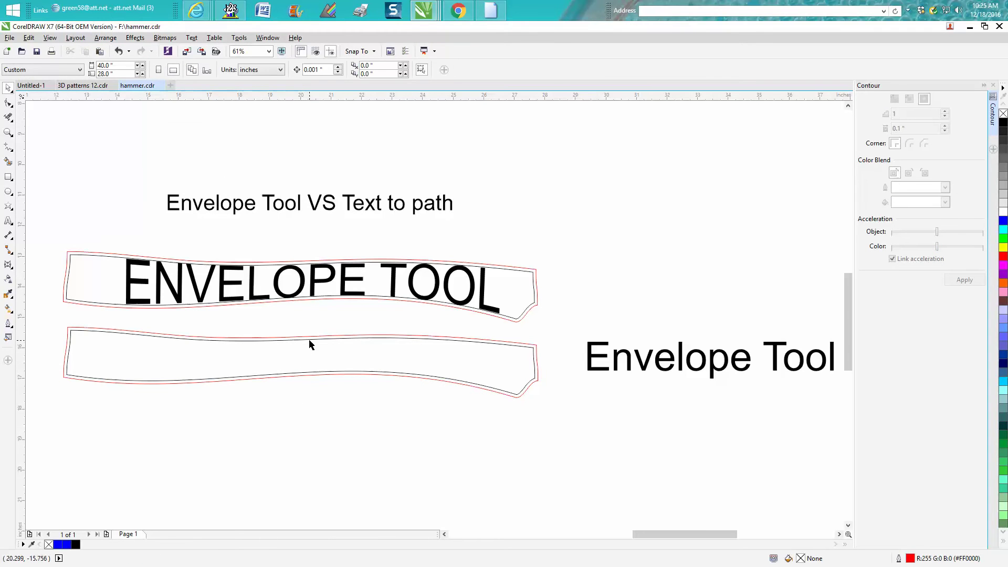
left_click(309, 344)
Drag the black inner curve below the red outline and lift 'Envelope Tool' beside the title
left_click_drag(303, 356, 300, 429)
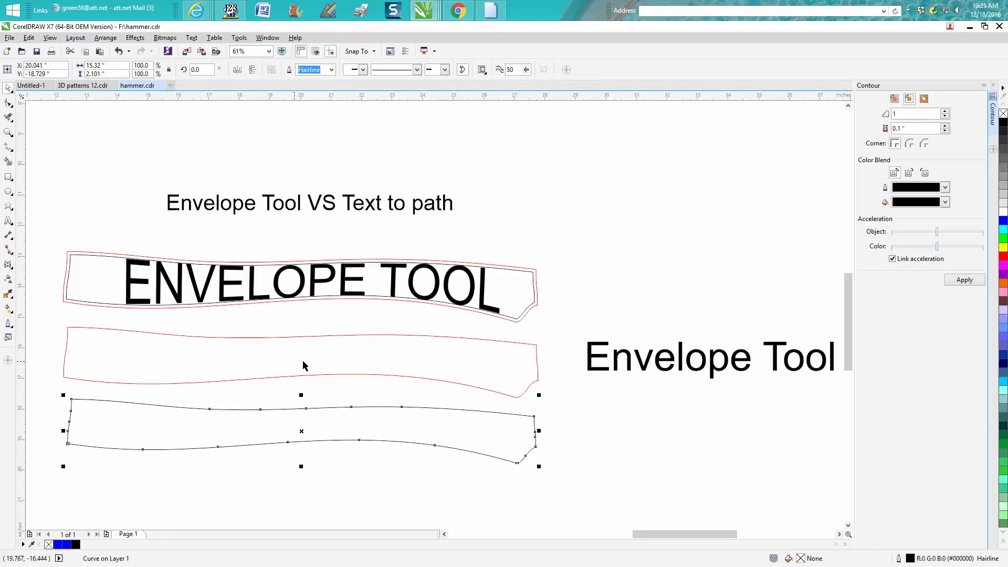
left_click(608, 344)
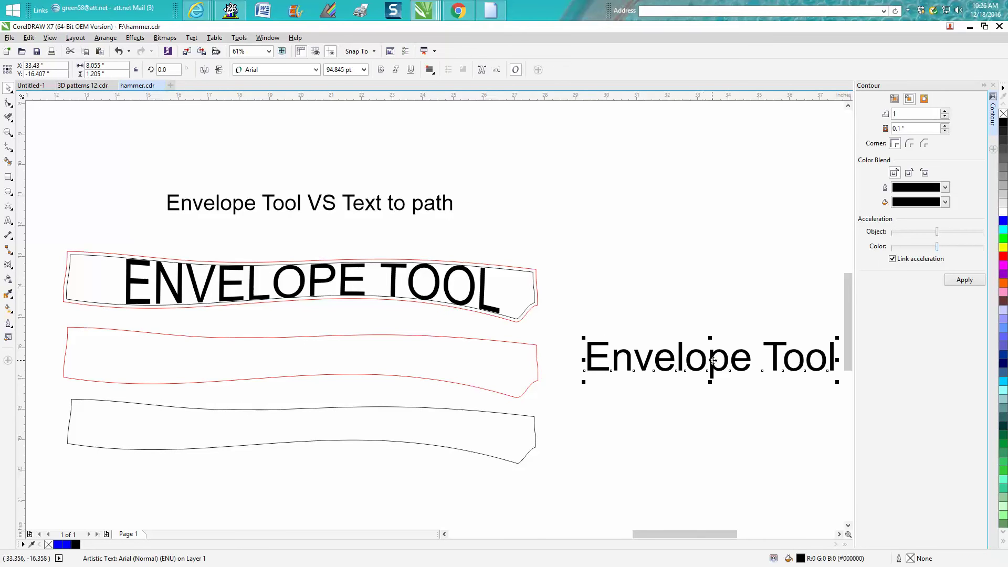
left_click_drag(710, 360, 638, 225)
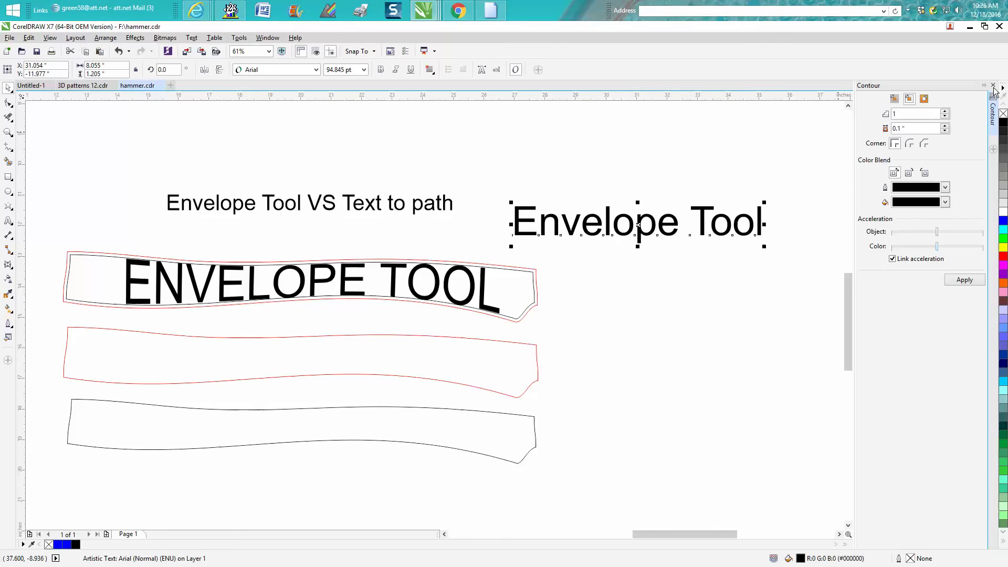
key("ctrl+F9")
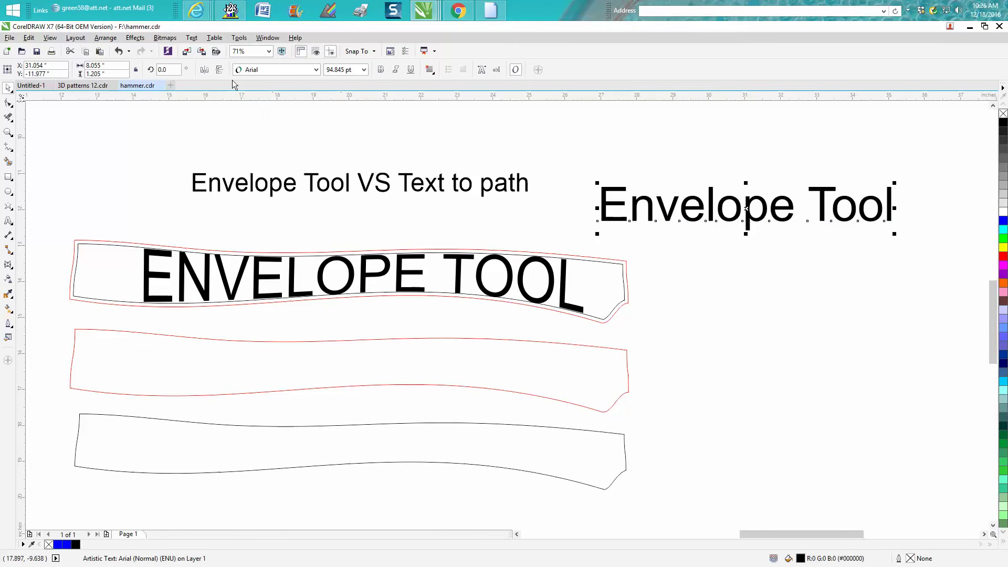
left_click(191, 38)
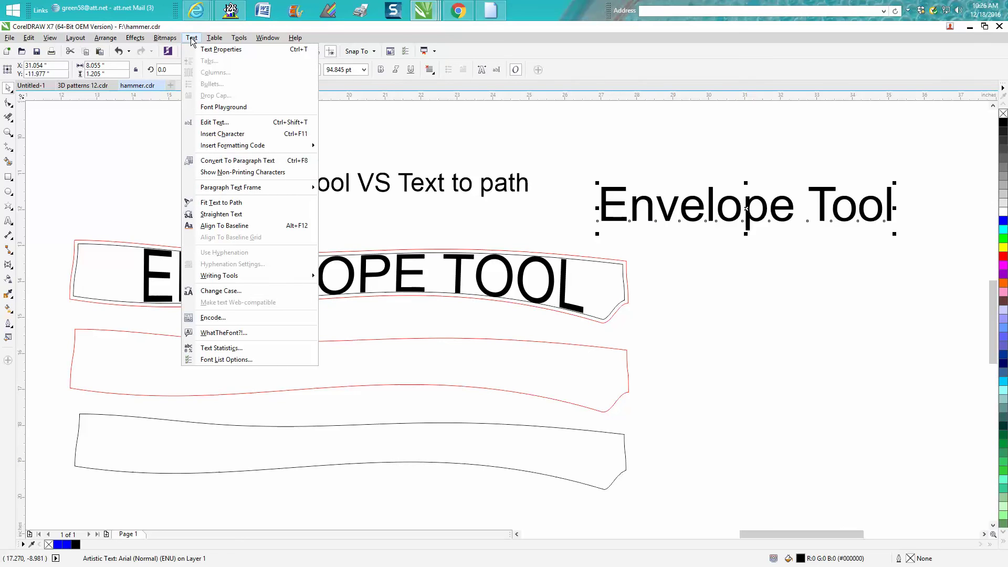
left_click(236, 293)
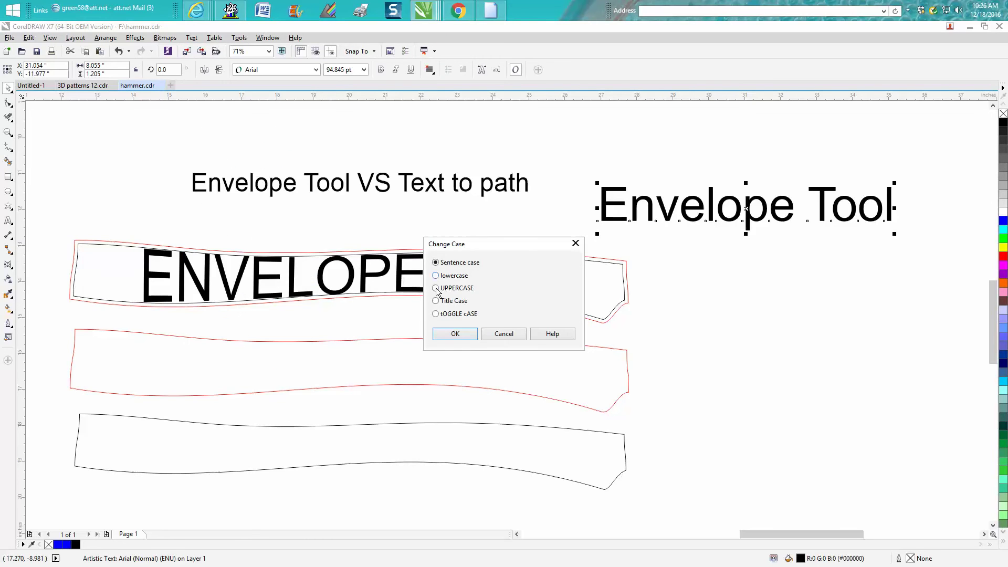
left_click(436, 288)
left_click(453, 333)
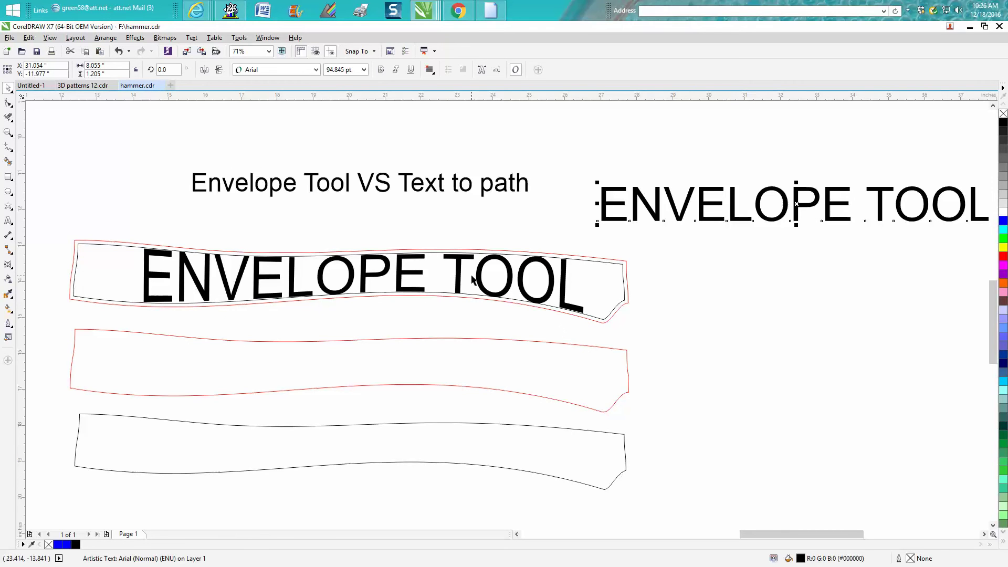
left_click(120, 51)
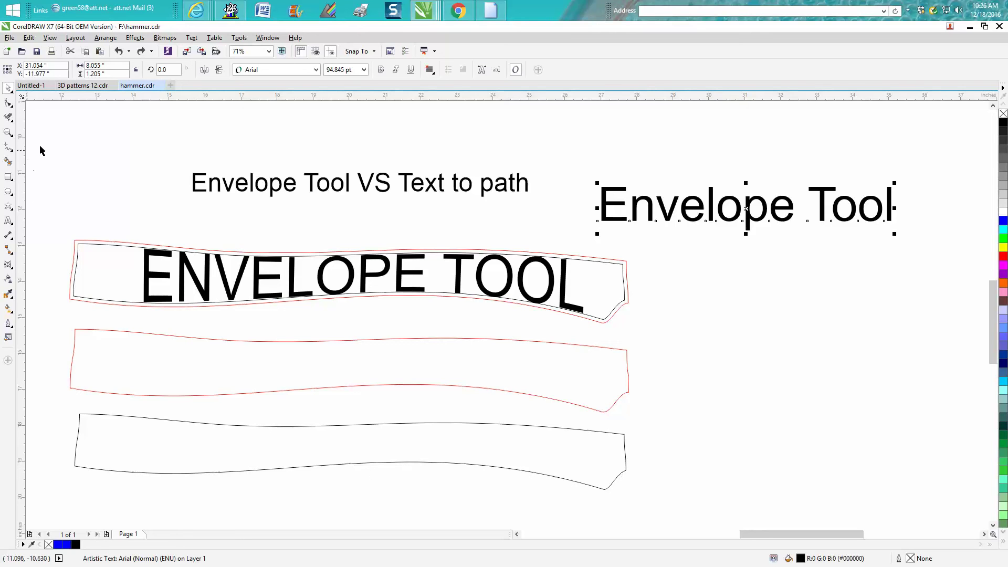
left_click(10, 148)
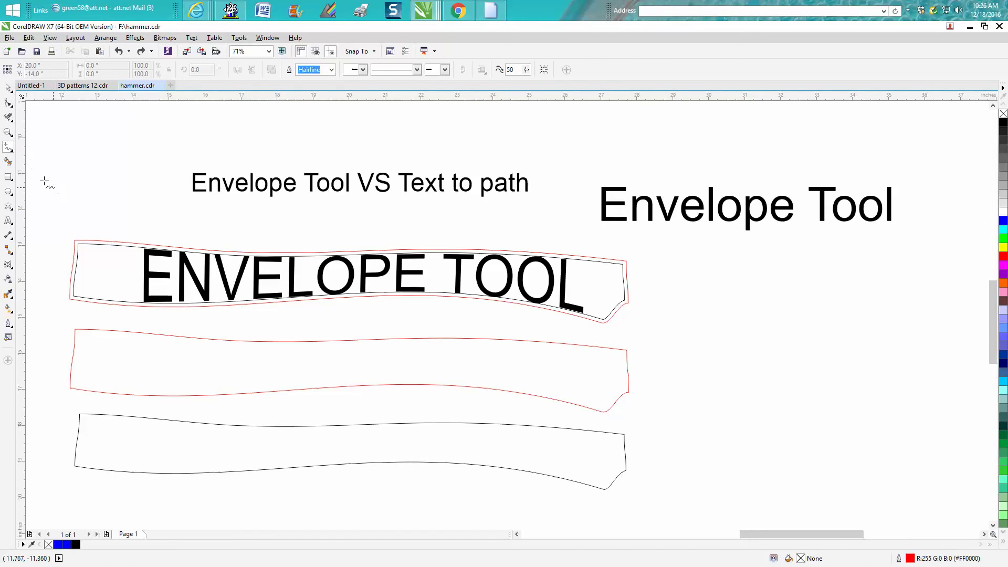
Cut across both ends of the bottom outline and delete its outer part with Virtual Segment Delete
left_click_drag(178, 460, 186, 499)
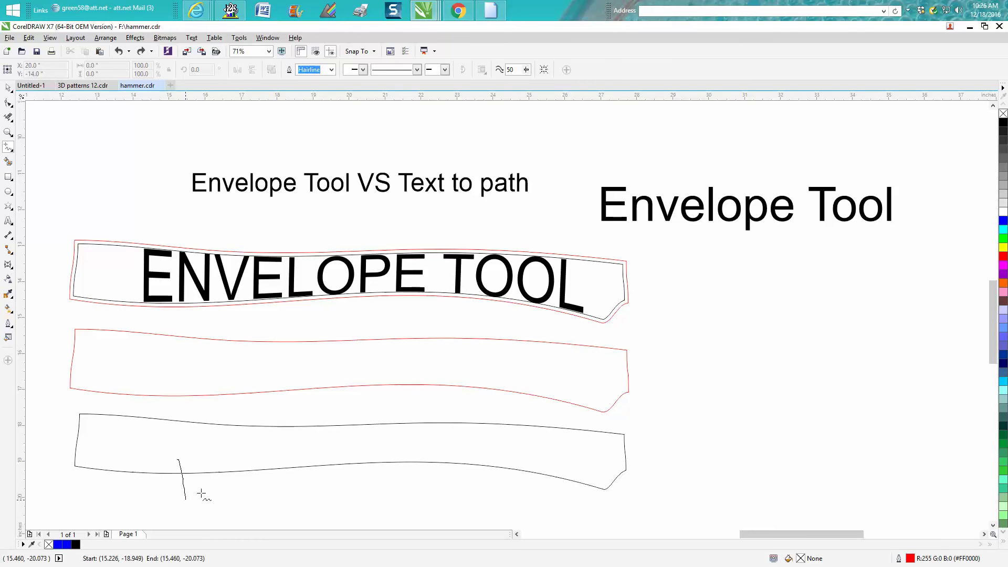
left_click_drag(556, 463, 542, 495)
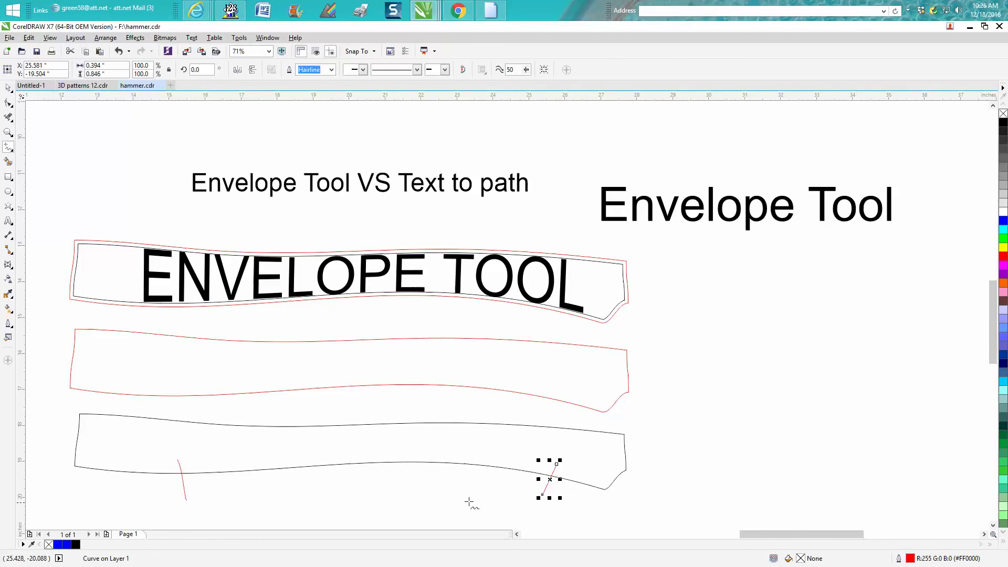
left_click(12, 123)
left_click(37, 158)
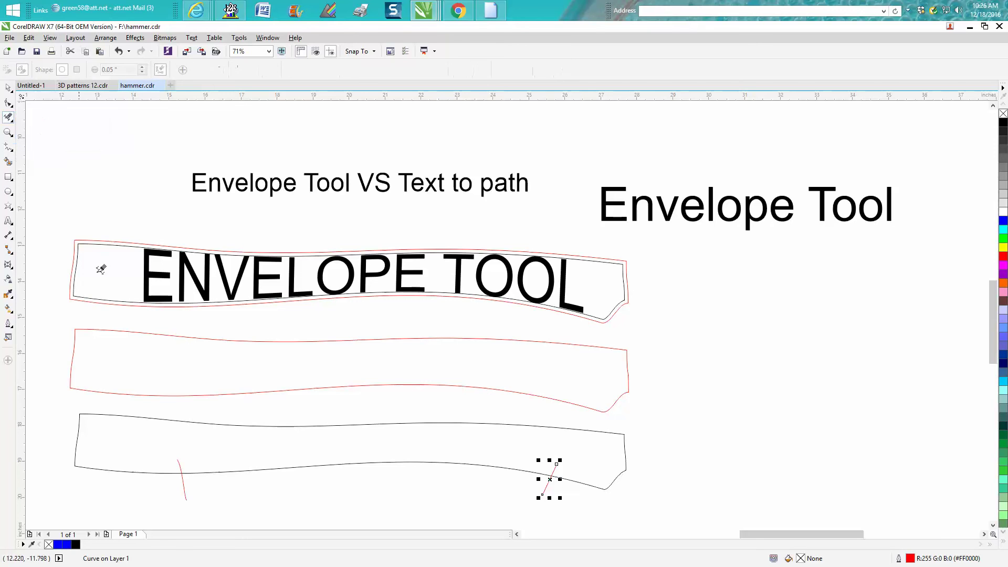
left_click(162, 466)
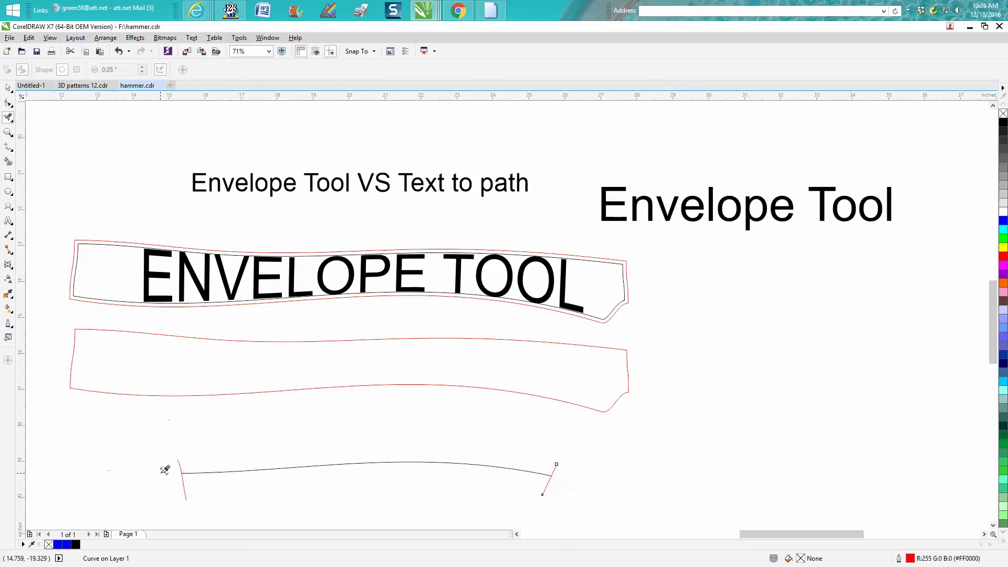
Delete the left and right red cut lines
left_click(8, 88)
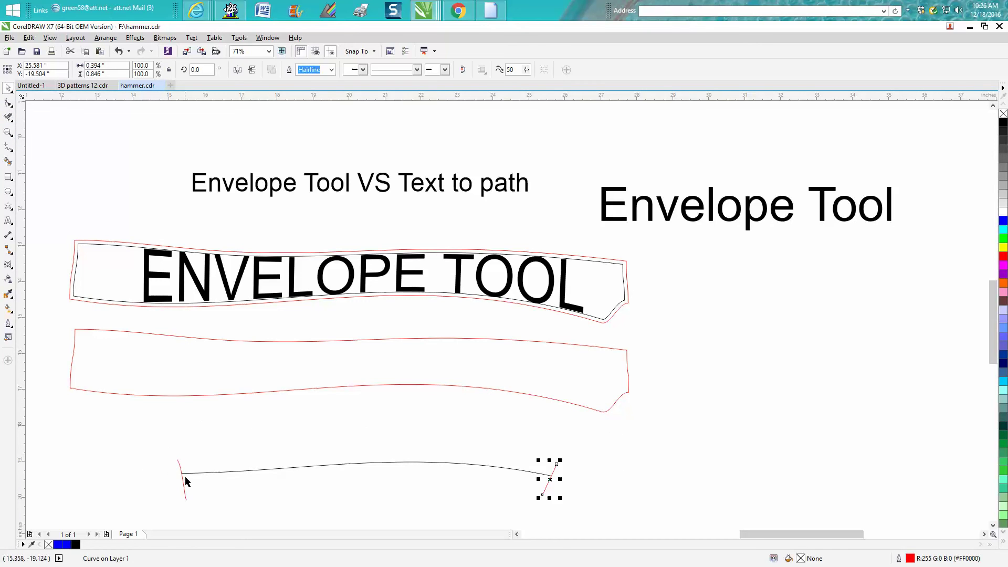
key("Delete")
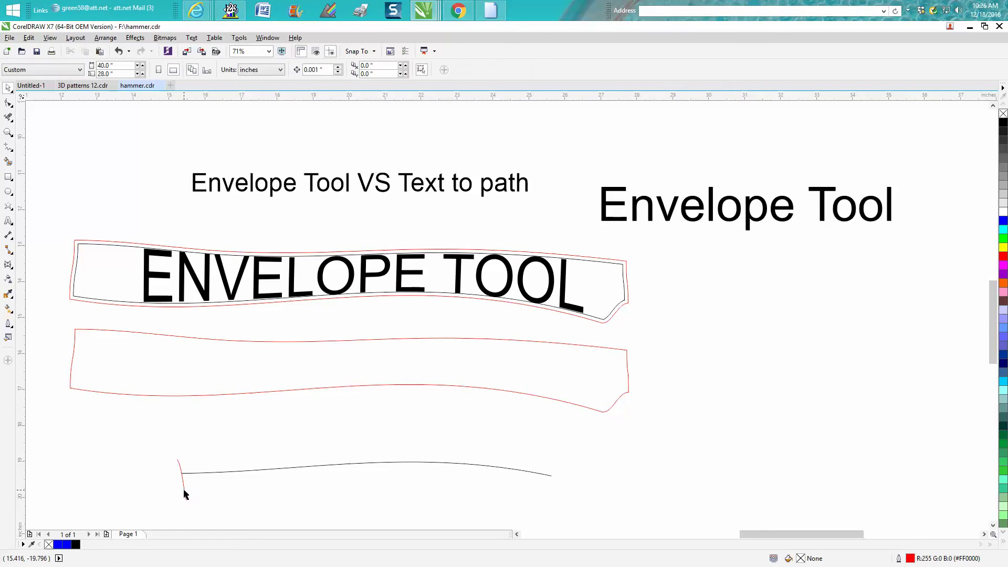
left_click(183, 488)
key("Delete")
Move the 'Envelope Tool' text down to sit just above the remaining curve
left_click(736, 216)
left_click_drag(746, 209, 737, 417)
left_click_drag(638, 462, 389, 424)
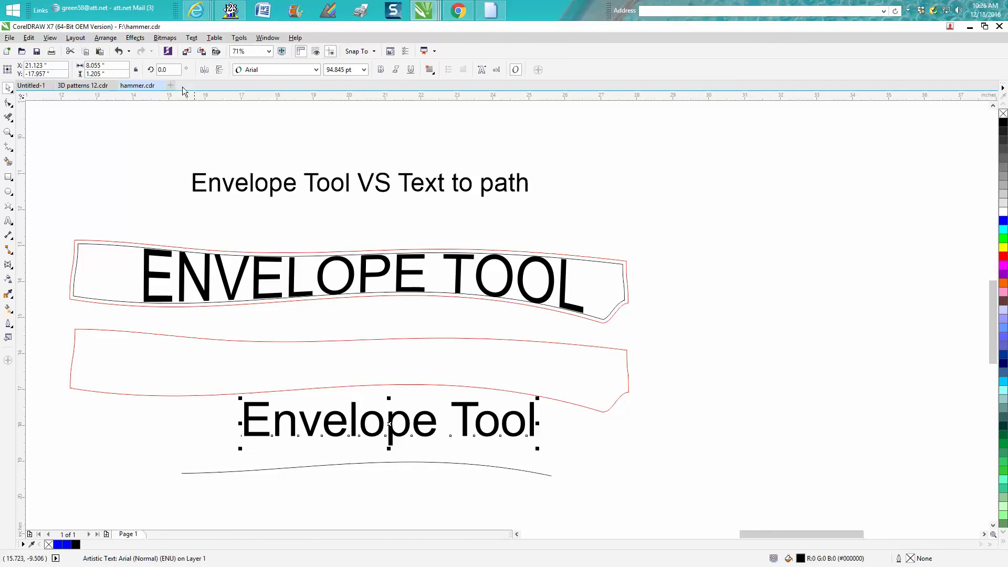
Fit 'Envelope Tool' onto the wavy black curve with Text > Fit Text to Path
left_click(193, 39)
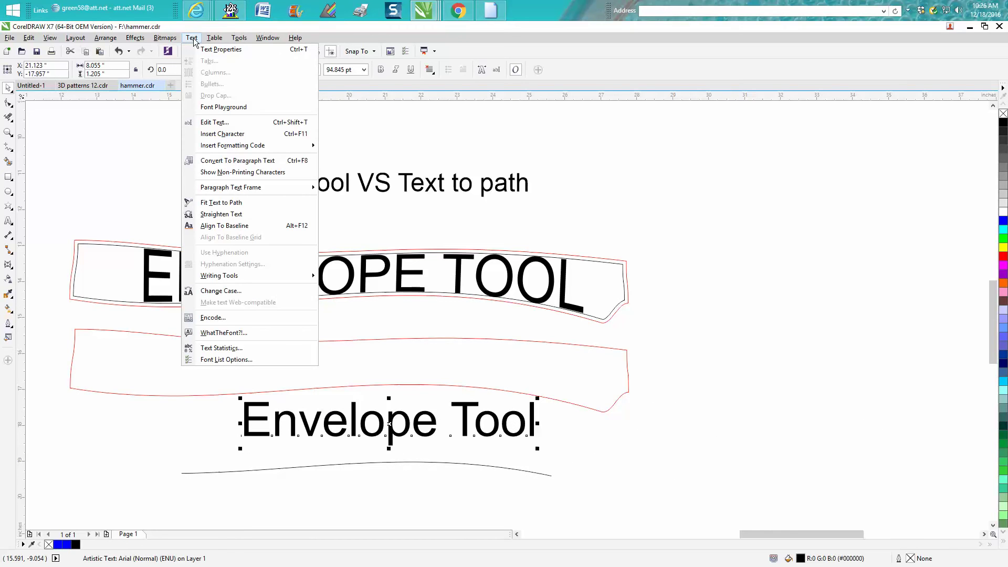
left_click(210, 203)
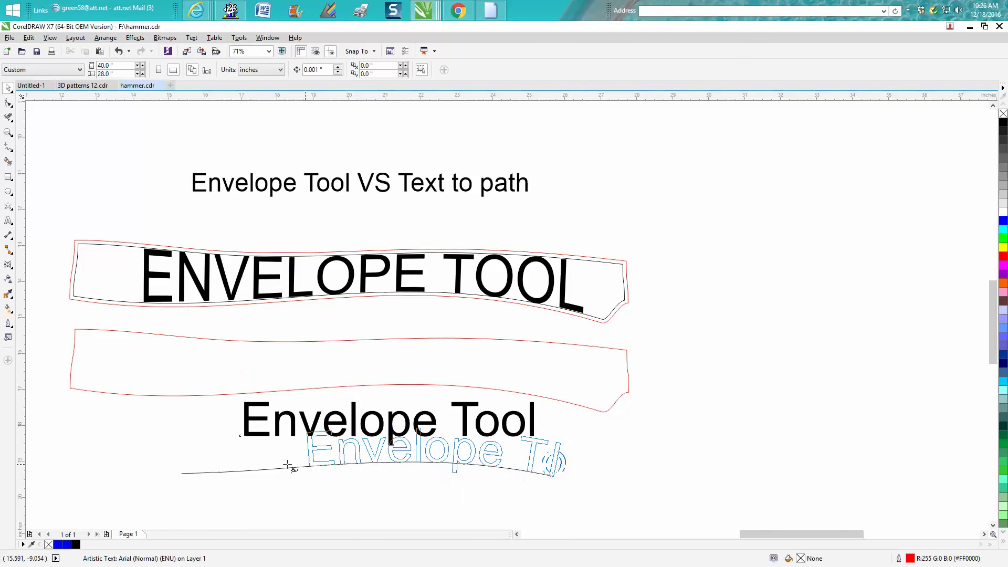
left_click(244, 471)
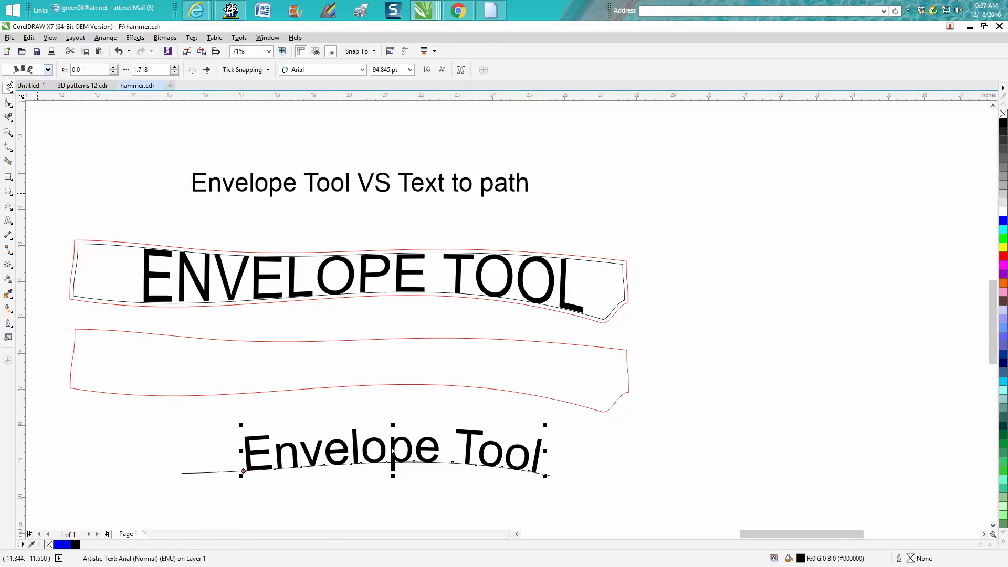
Marquee-select the fitted text together with its curve
left_click(105, 39)
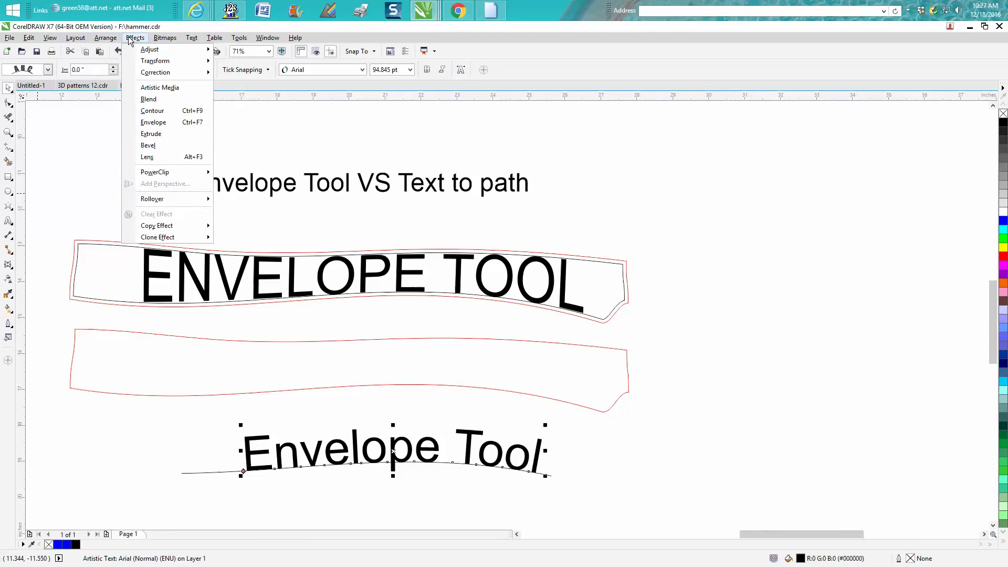
left_click(277, 137)
left_click_drag(148, 417, 653, 511)
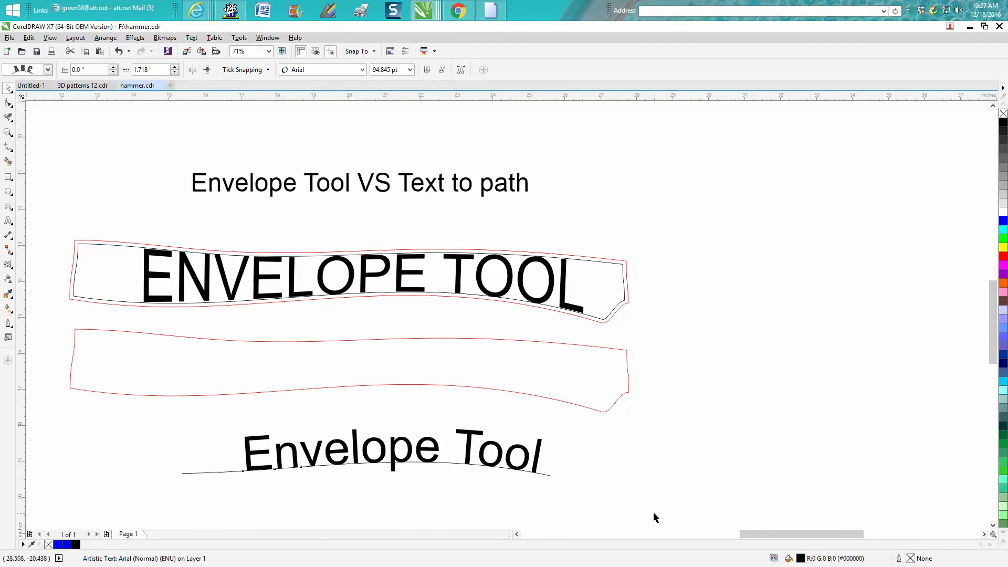
left_click(105, 37)
Break the curved text apart from its path and move the black guide line aside
left_click(131, 99)
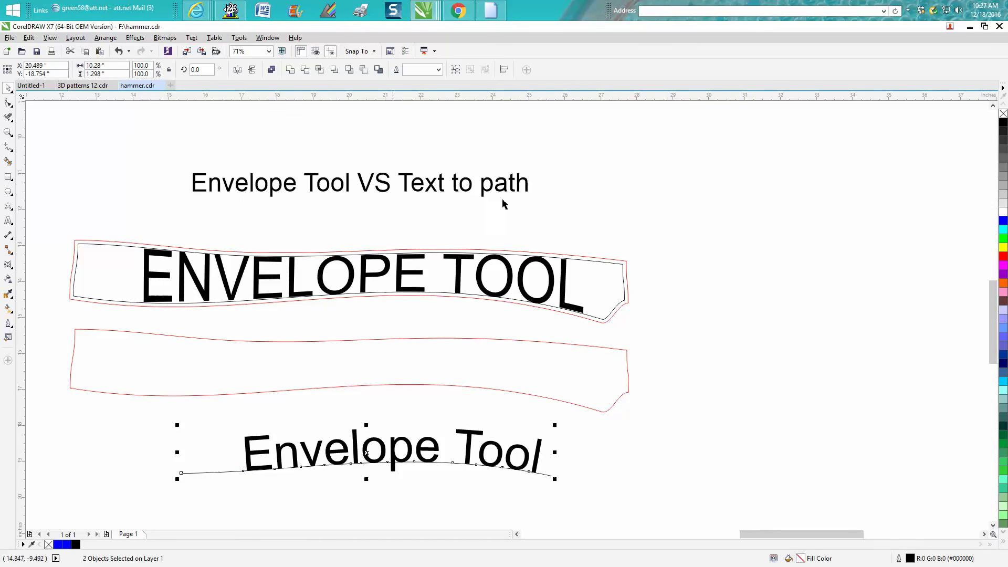
left_click(503, 202)
left_click(448, 463)
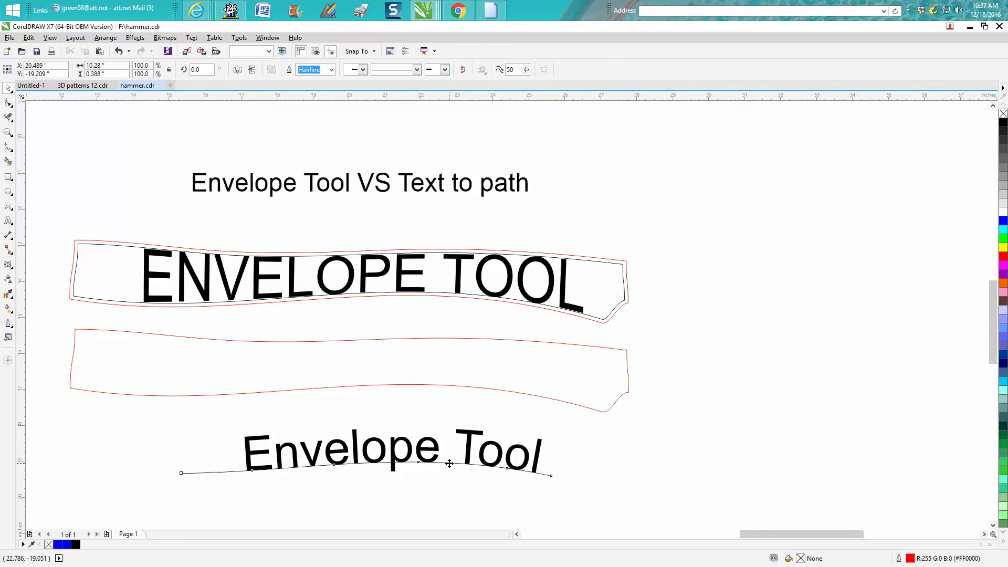
left_click_drag(449, 463, 464, 451)
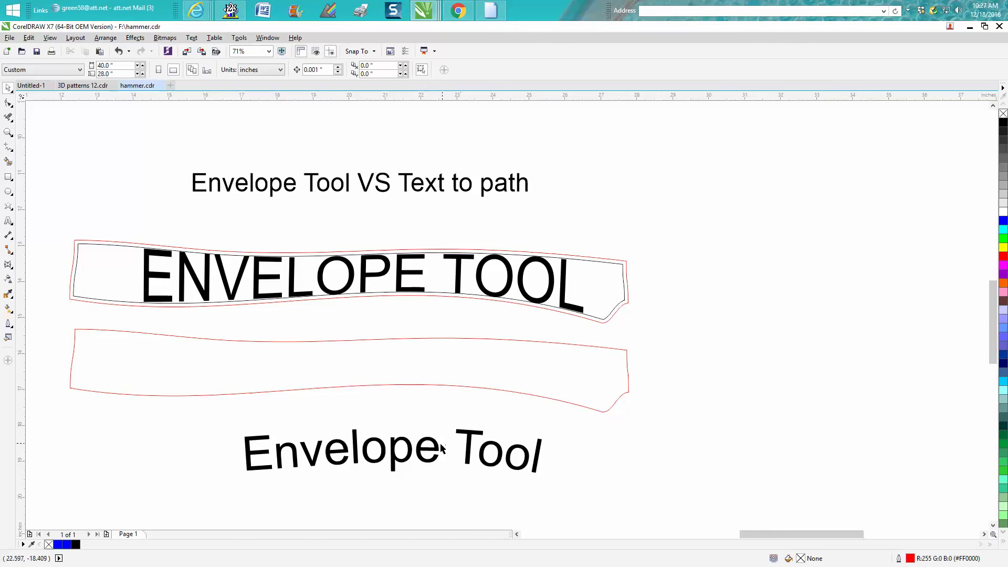
Place the curved 'Envelope Tool' text inside the middle red outline, undoing an accidental nudge
left_click(393, 449)
left_click_drag(394, 449, 383, 362)
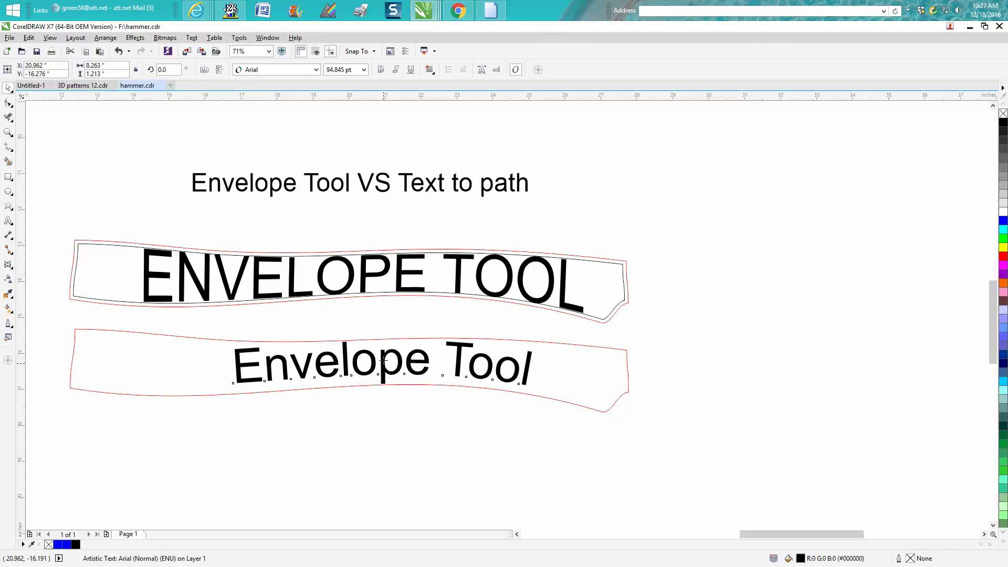
left_click(383, 361)
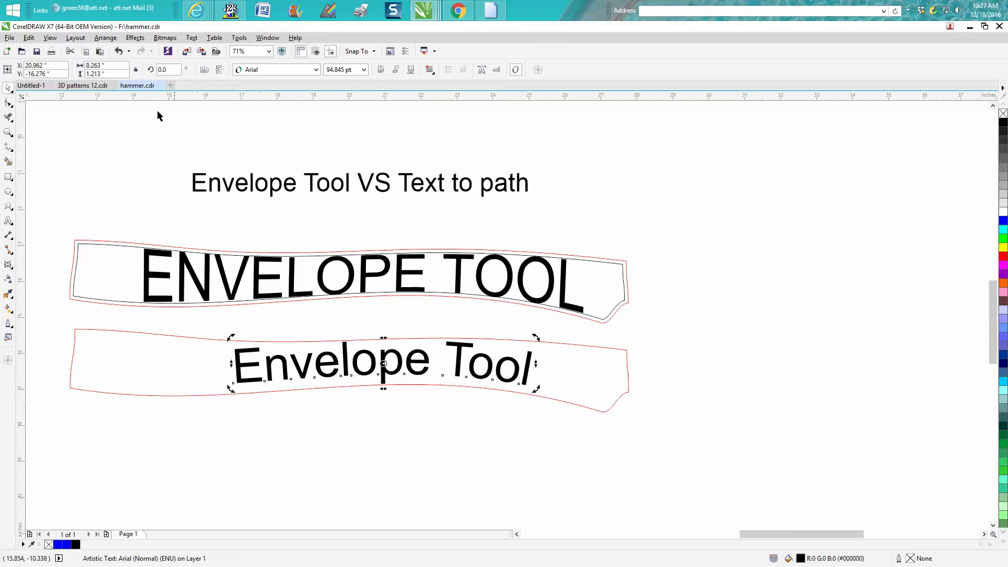
left_click(121, 53)
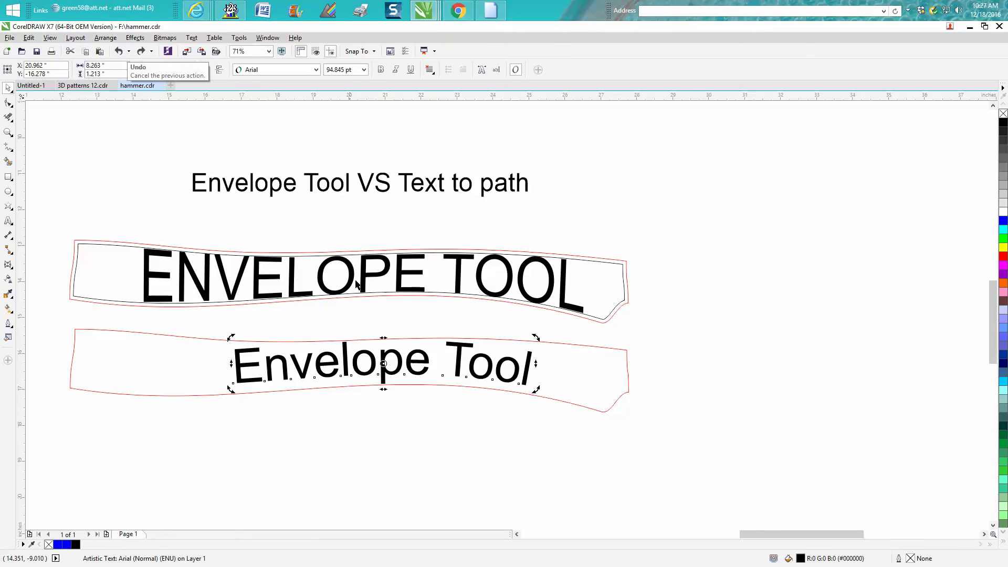
left_click(390, 426)
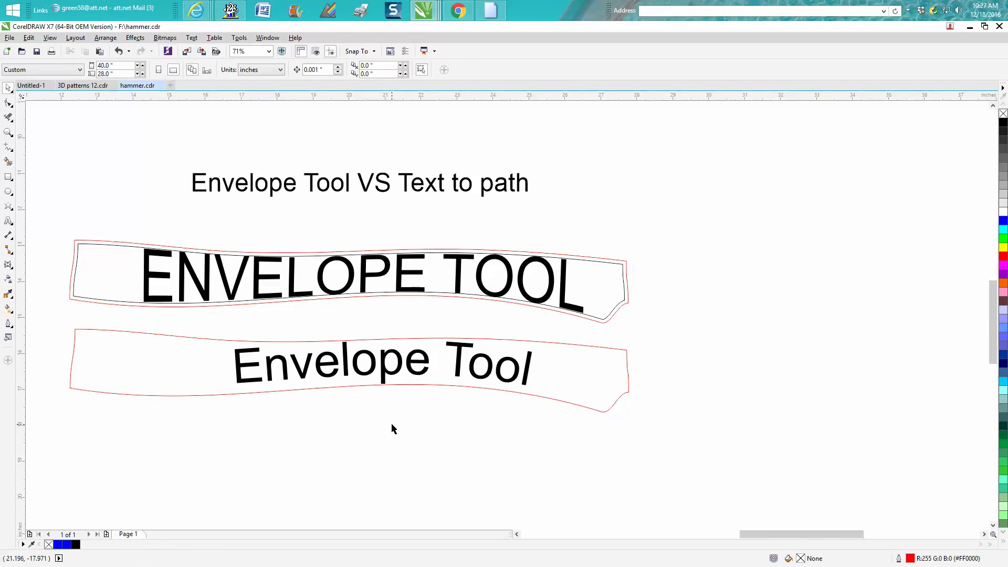